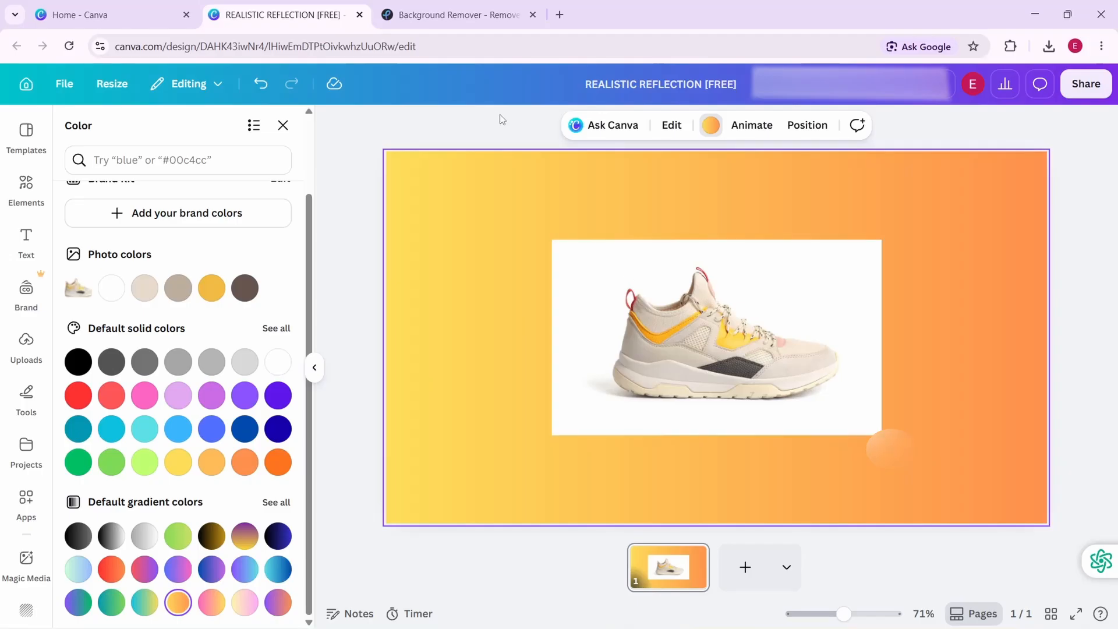
Switch to the Pixlr background remover, upload the Shoe original image to cut out its background, and save the result as a zip
{"action": "left_click", "coordinate": [450, 16]}
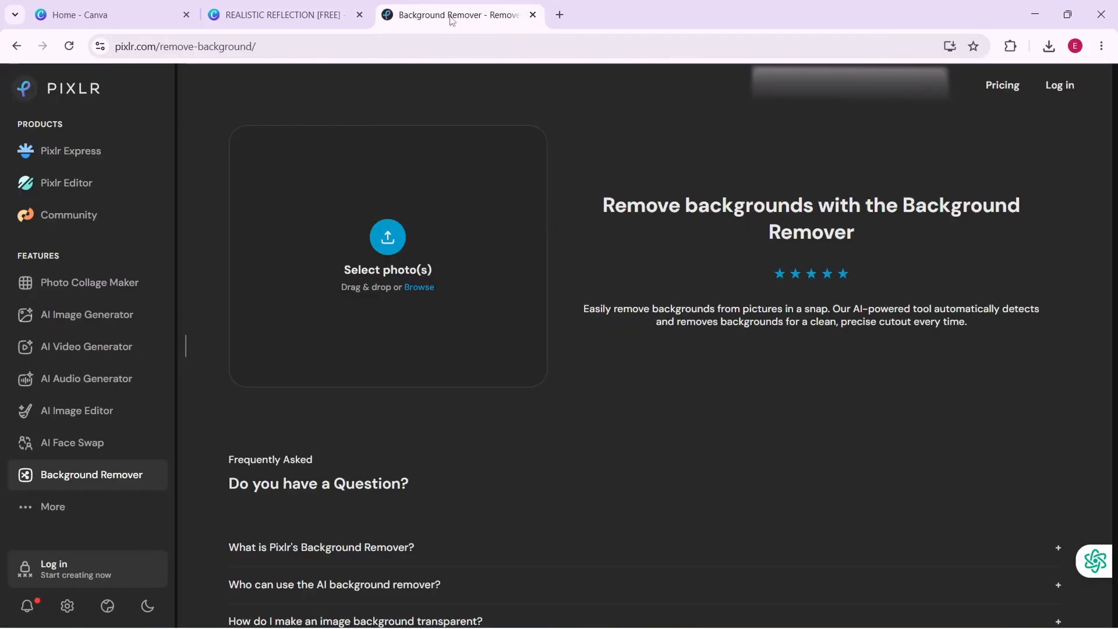
{"action": "left_click", "coordinate": [388, 244]}
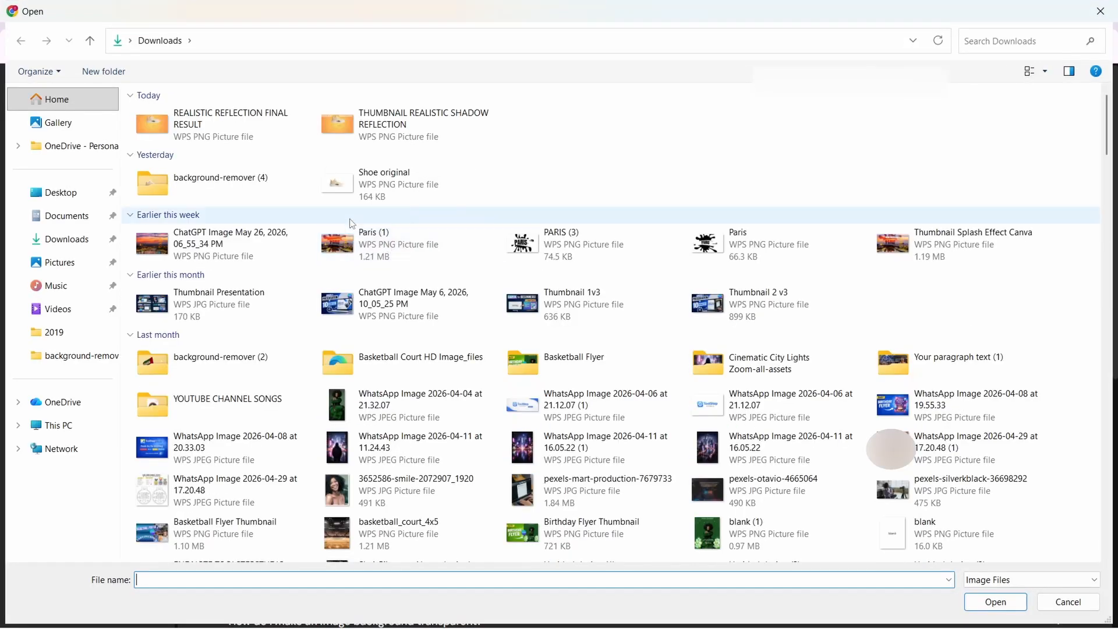
{"action": "left_click", "coordinate": [376, 187]}
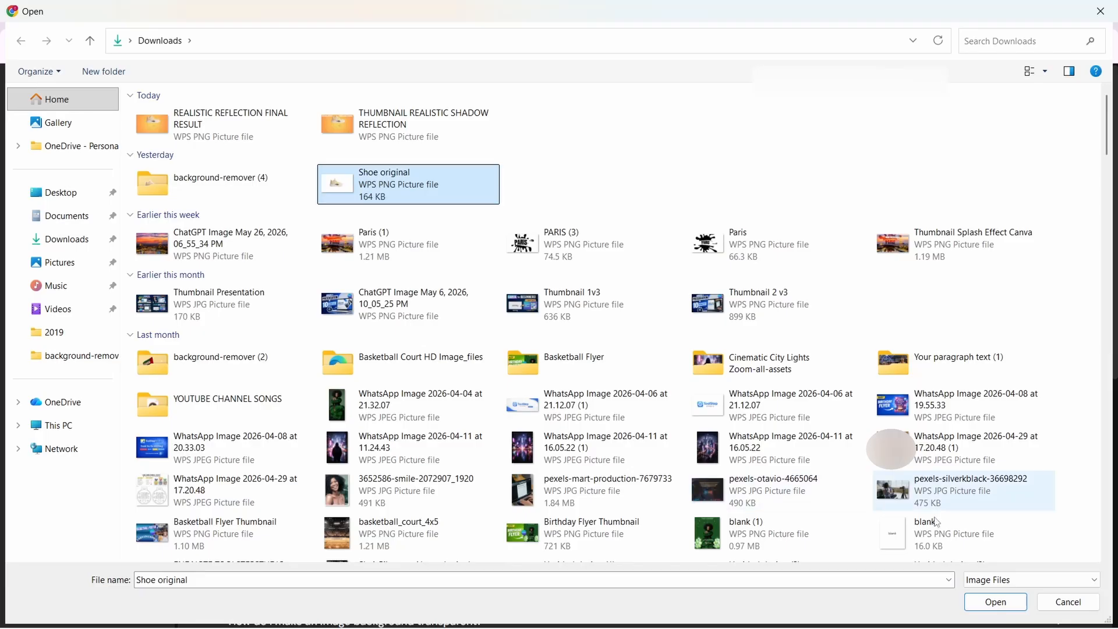
{"action": "left_click", "coordinate": [997, 603]}
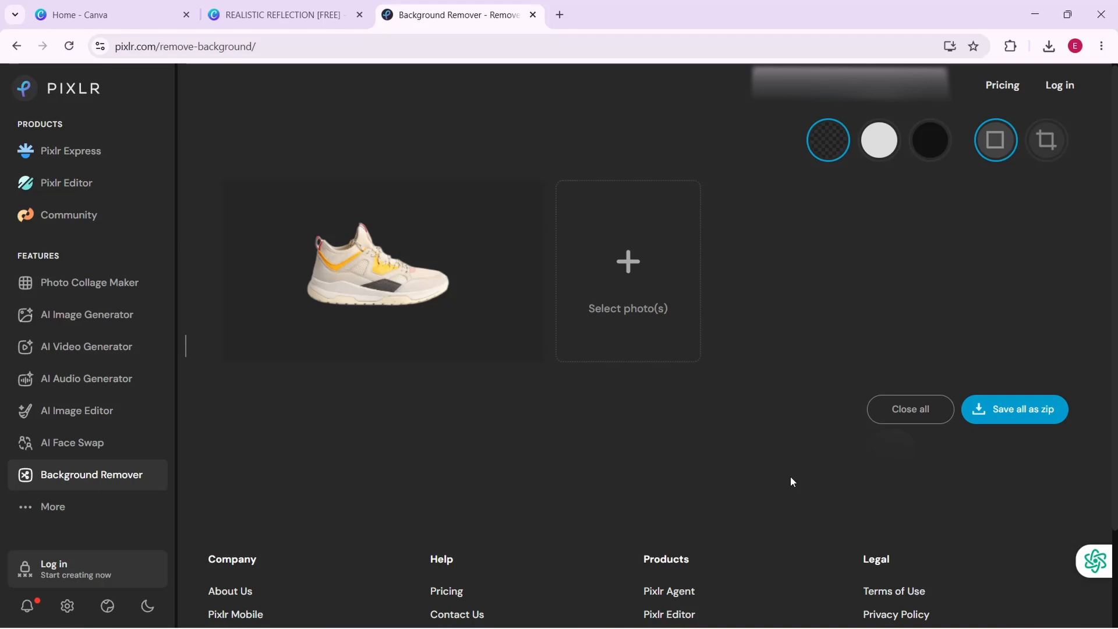
{"action": "left_click", "coordinate": [1024, 413]}
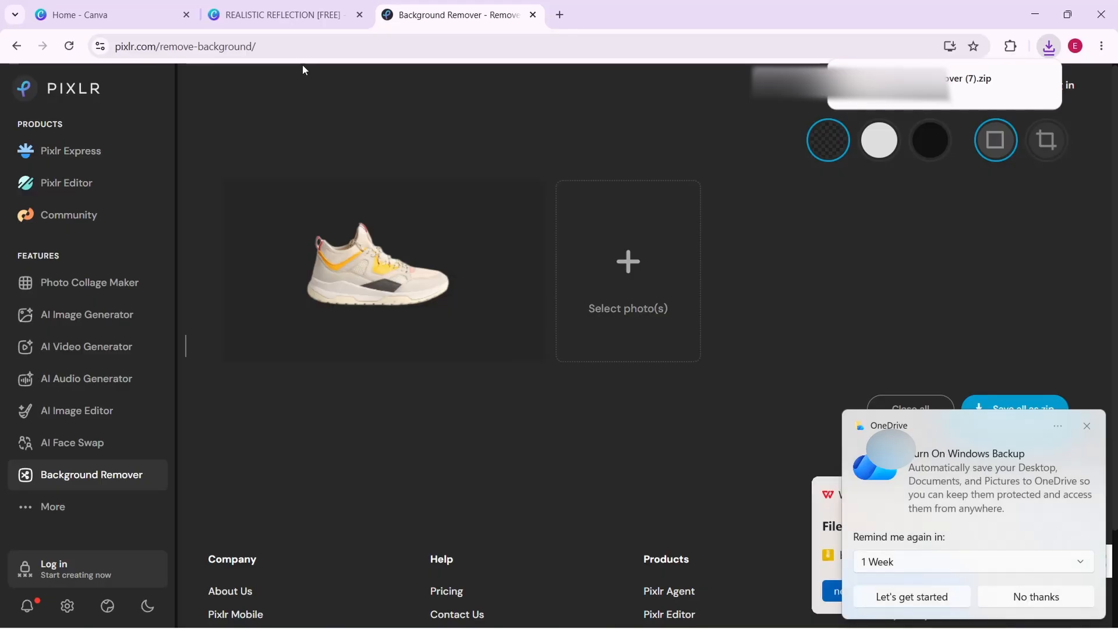
Return to the Canva design, dismiss the notifications, and replace the white-background shoe photo with the uploaded transparent shoe cutout
{"action": "left_click", "coordinate": [285, 14]}
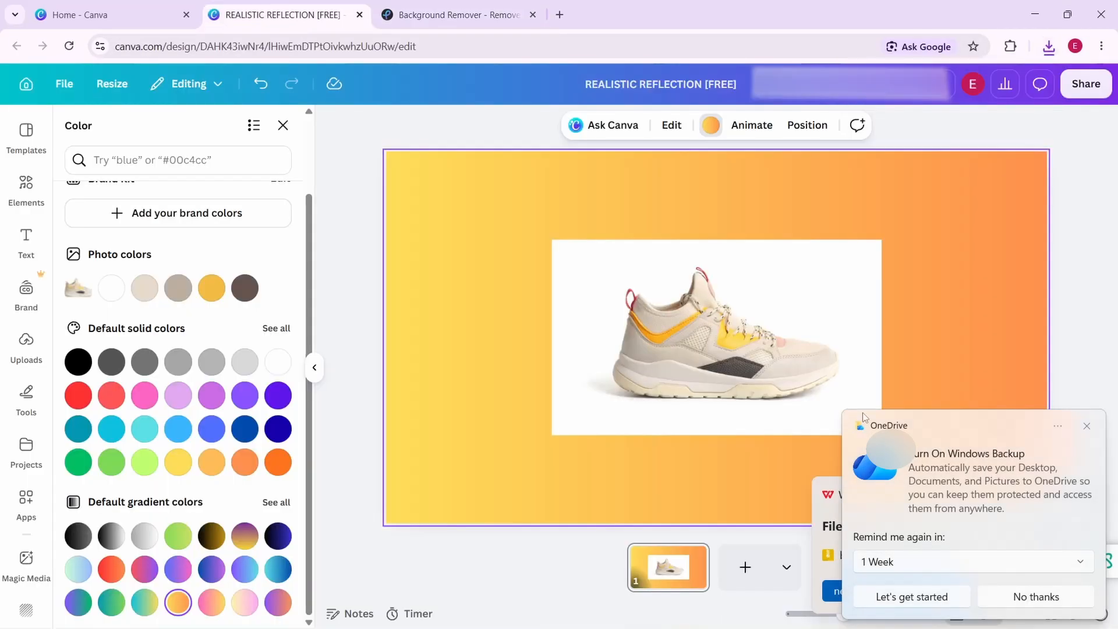
{"action": "left_click", "coordinate": [1084, 431]}
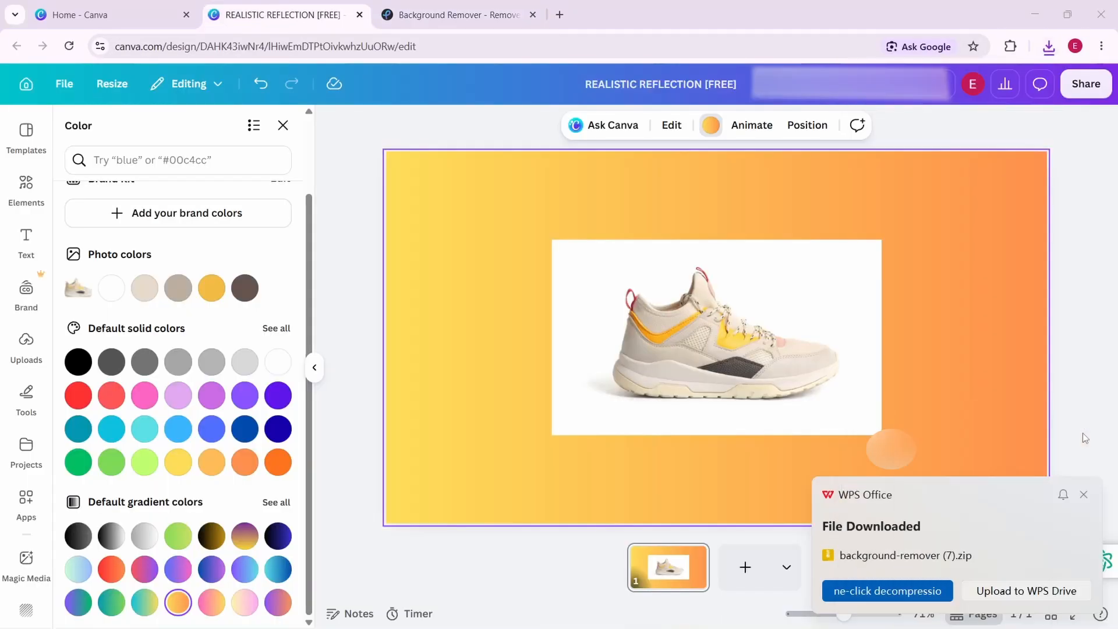
{"action": "left_click", "coordinate": [1083, 495]}
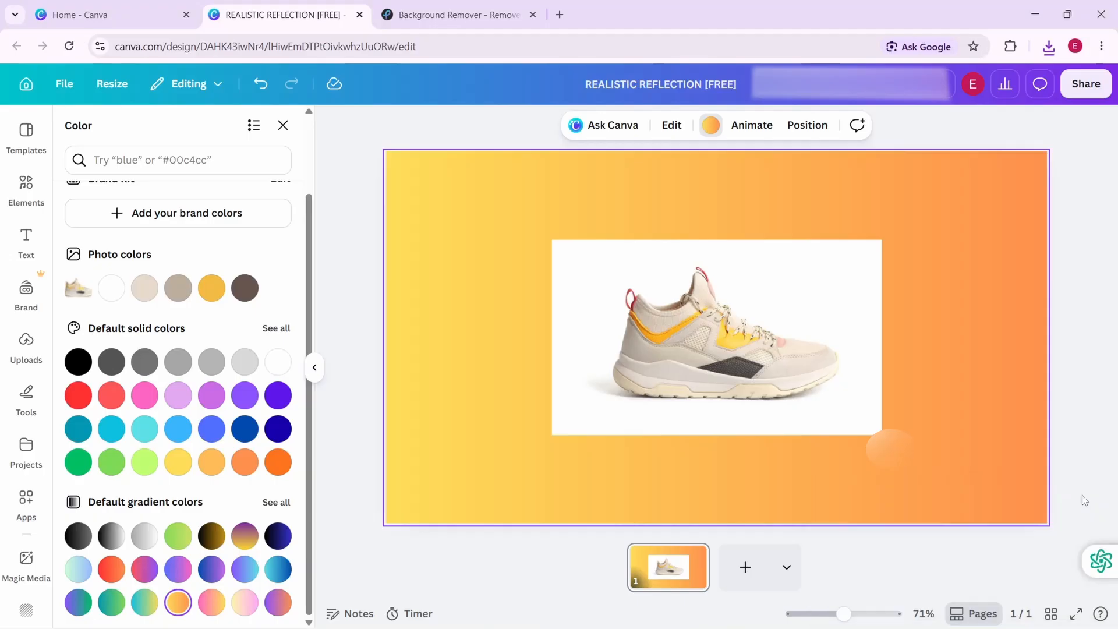
{"action": "left_click", "coordinate": [666, 295]}
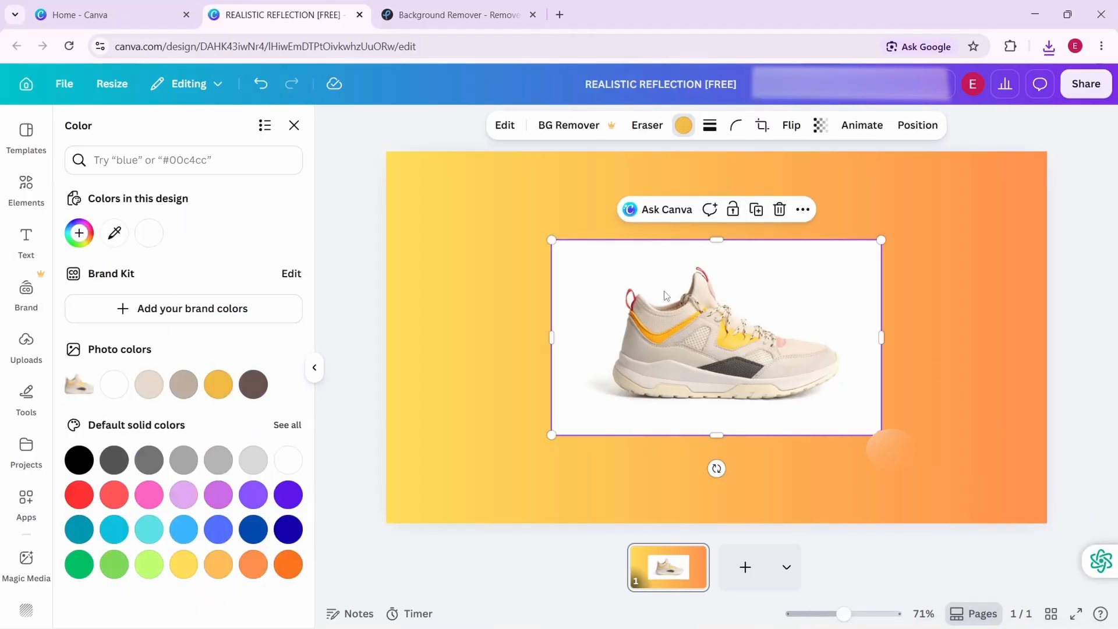
{"action": "left_click", "coordinate": [780, 210]}
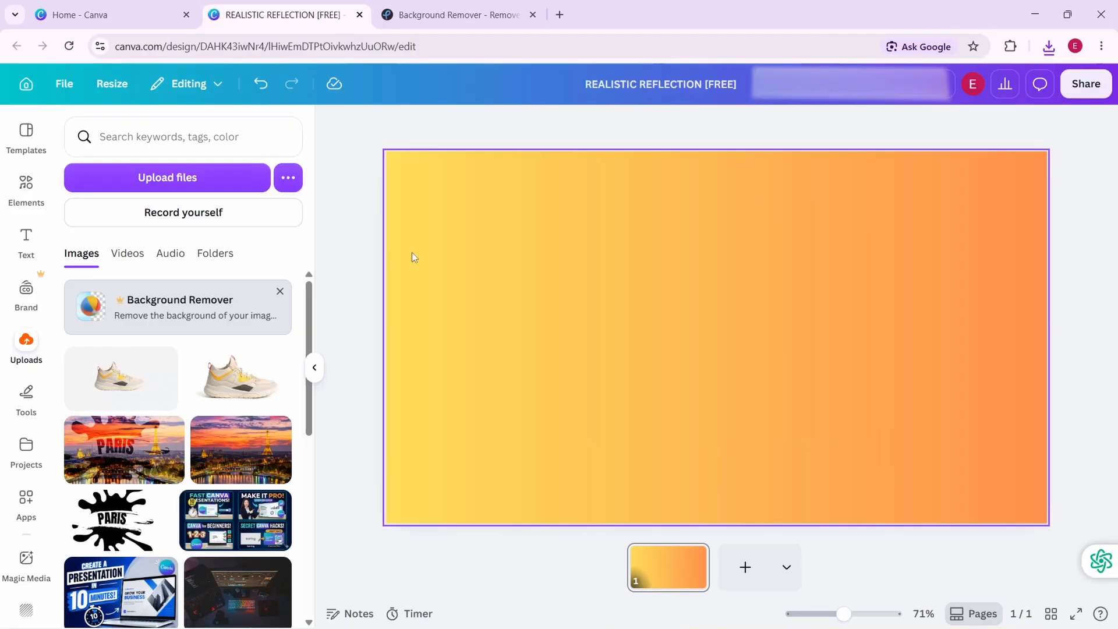
{"action": "left_click", "coordinate": [120, 387]}
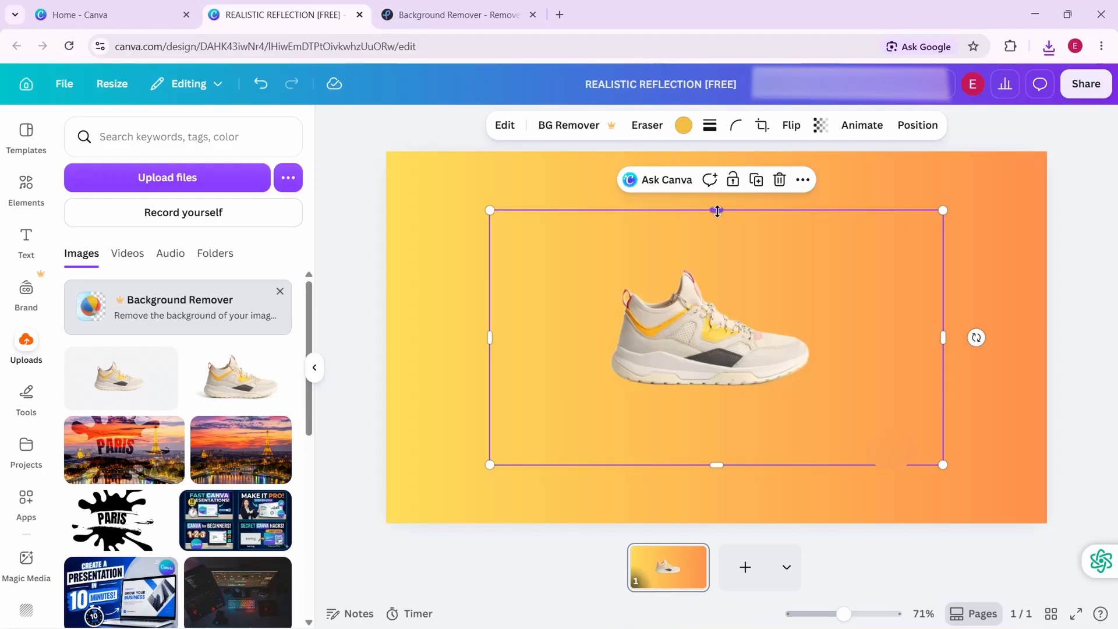
Crop the empty margins on all four sides of the shoe cutout and move it to the page's upper-left corner
{"action": "left_click_drag", "start_coordinate": [718, 211], "coordinate": [717, 266]}
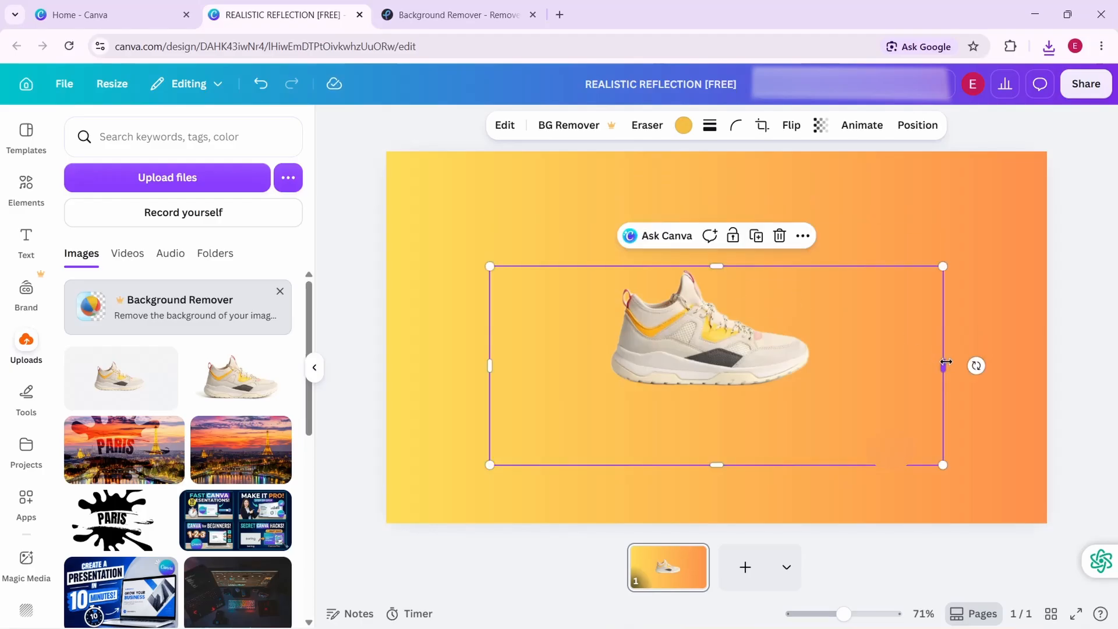
{"action": "left_click_drag", "start_coordinate": [946, 364], "coordinate": [819, 365]}
{"action": "left_click_drag", "start_coordinate": [490, 366], "coordinate": [600, 362]}
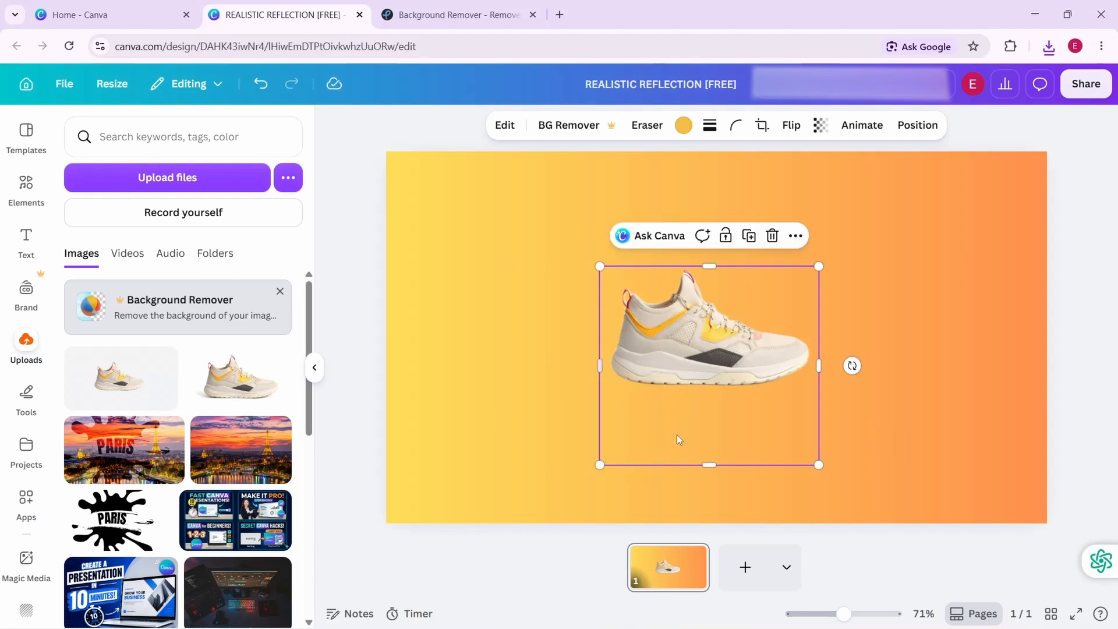
{"action": "left_click_drag", "start_coordinate": [706, 462], "coordinate": [694, 391]}
{"action": "left_click_drag", "start_coordinate": [694, 336], "coordinate": [490, 227]}
Change the page background's yellow-orange gradient from linear to the radial style with the yellow in the centre
{"action": "left_click", "coordinate": [736, 252]}
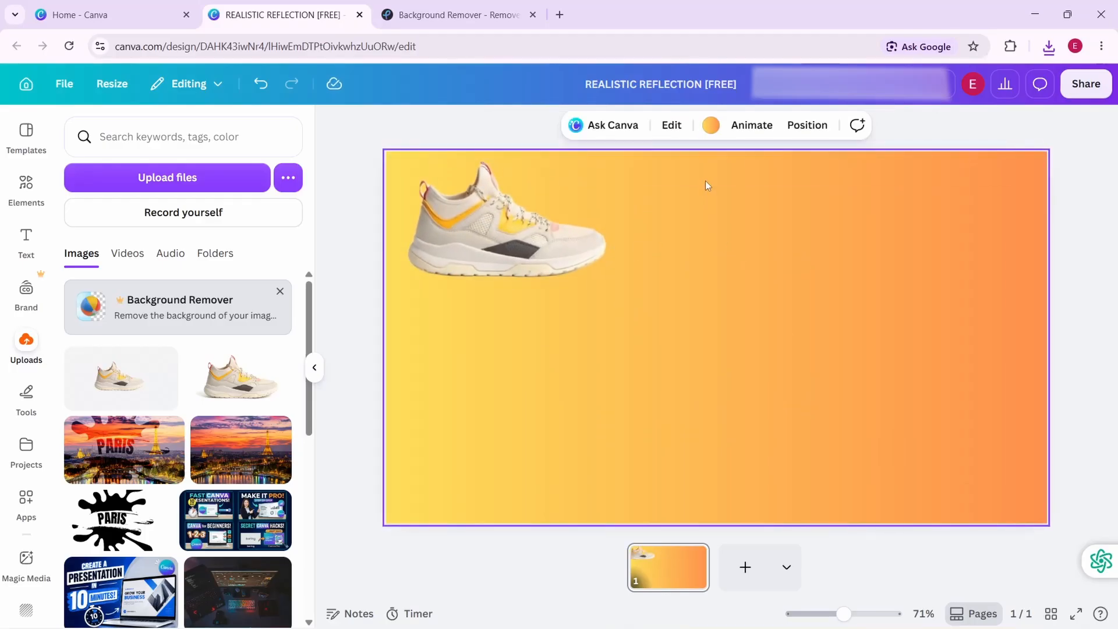
{"action": "left_click", "coordinate": [710, 127]}
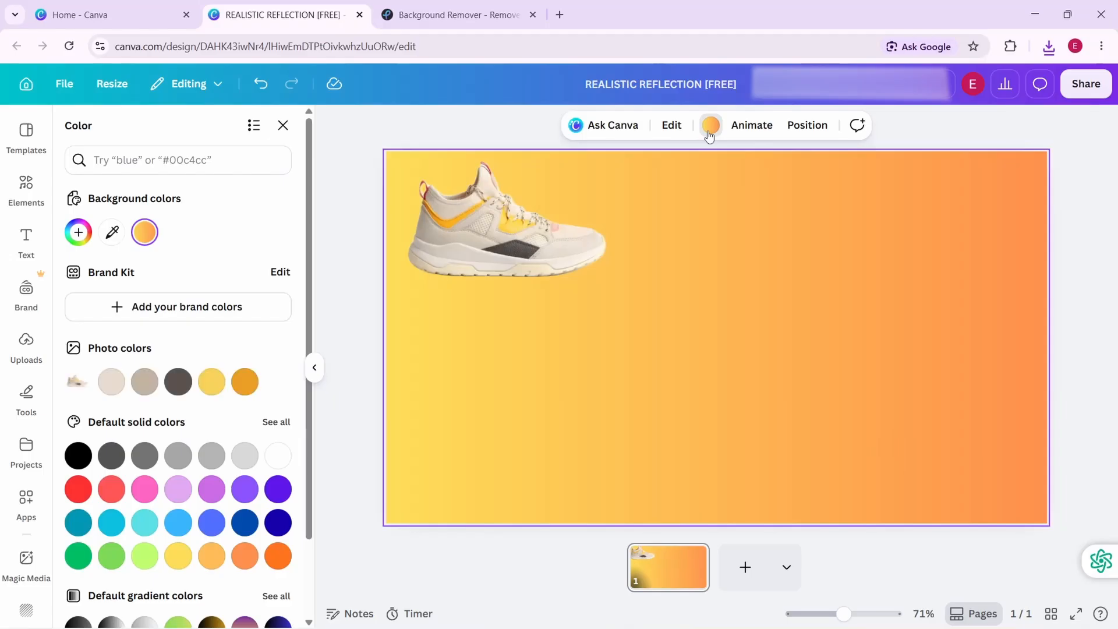
{"action": "left_click", "coordinate": [144, 232]}
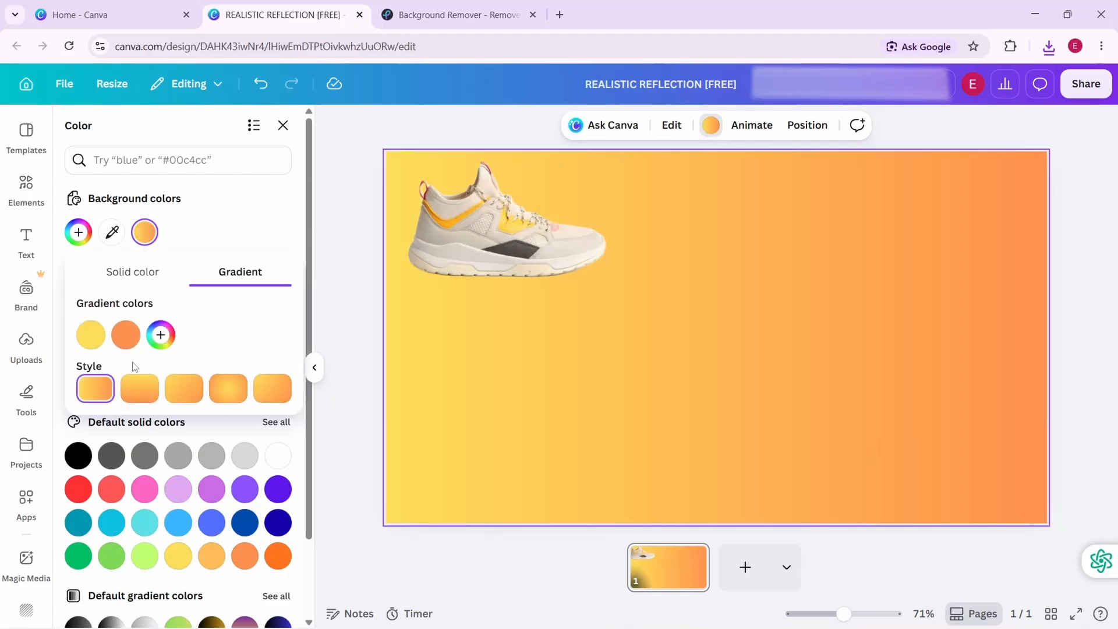
{"action": "left_click", "coordinate": [229, 389]}
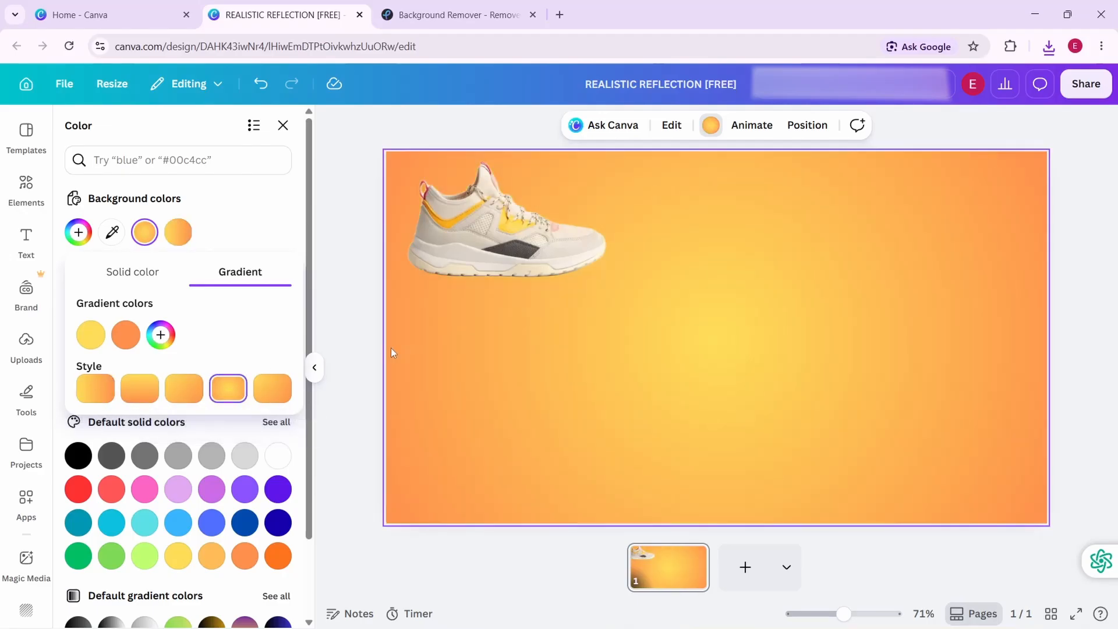
Enlarge the shoe cutout and centre it horizontally in the upper half of the page
{"action": "left_click_drag", "start_coordinate": [491, 241], "coordinate": [691, 262]}
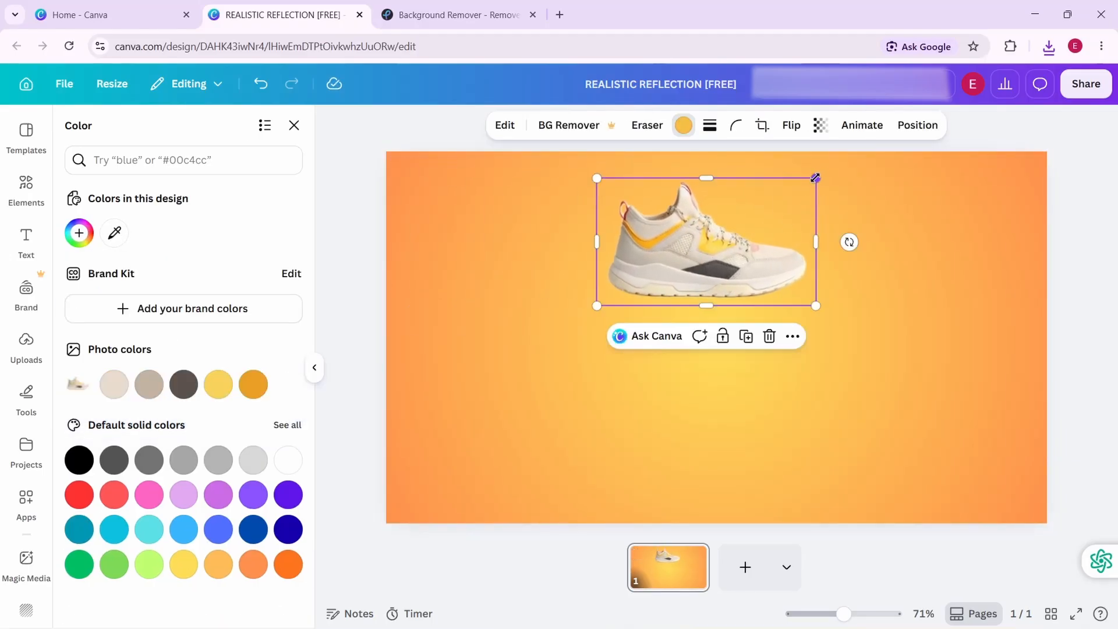
{"action": "left_click_drag", "start_coordinate": [816, 178], "coordinate": [923, 139]}
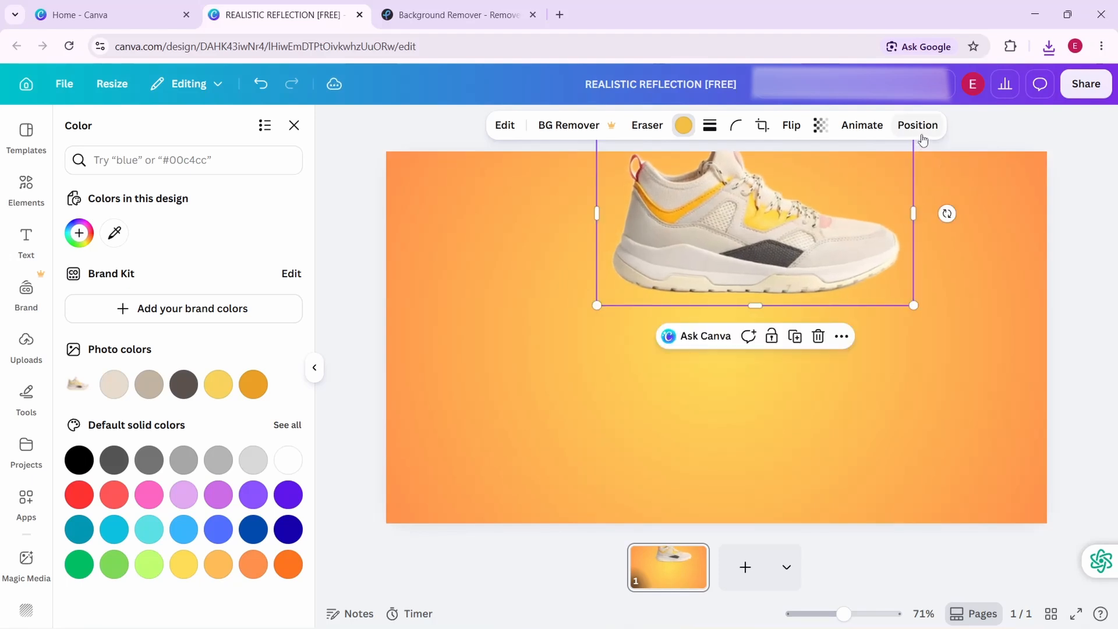
{"action": "left_click_drag", "start_coordinate": [742, 209], "coordinate": [705, 245]}
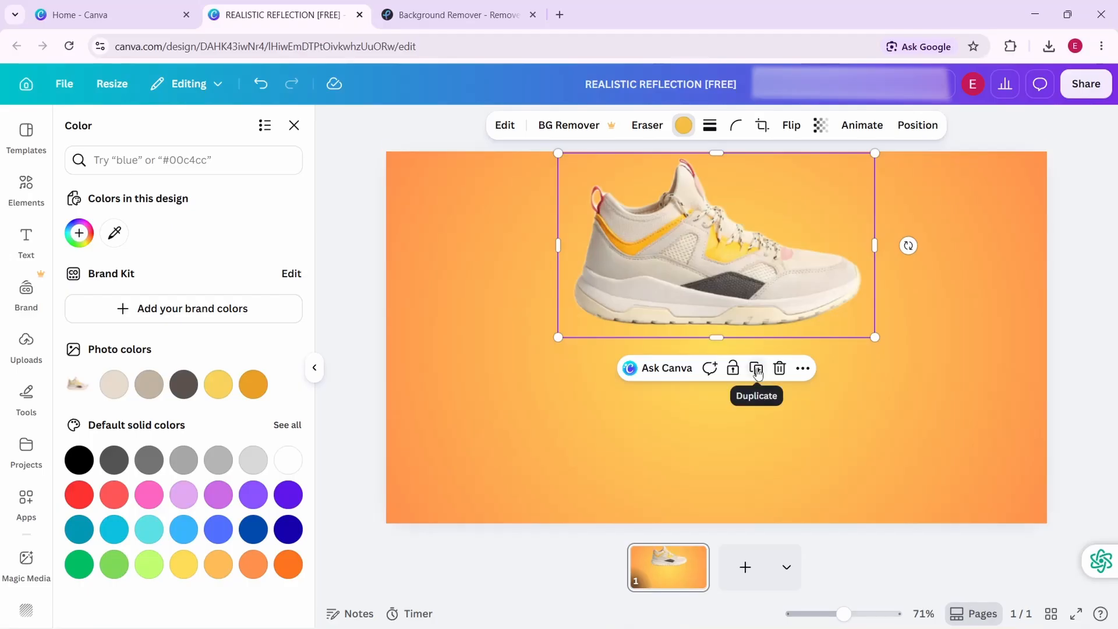
Duplicate the shoe, flip the copy vertically, and align it directly beneath the original as a mirror image
{"action": "left_click", "coordinate": [757, 369]}
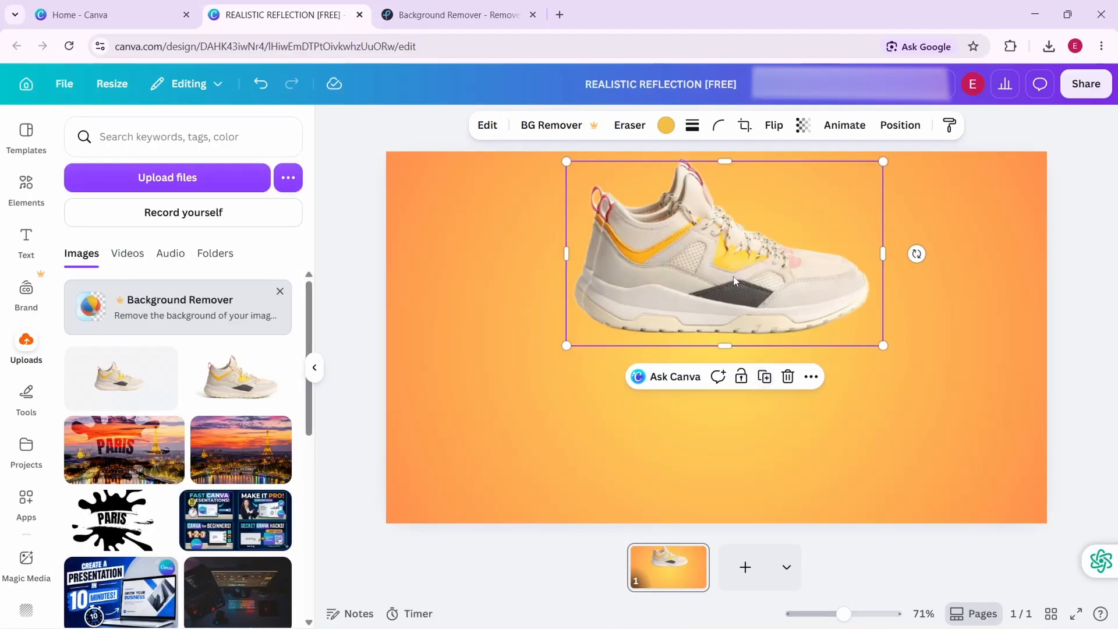
{"action": "left_click_drag", "start_coordinate": [733, 281], "coordinate": [910, 273]}
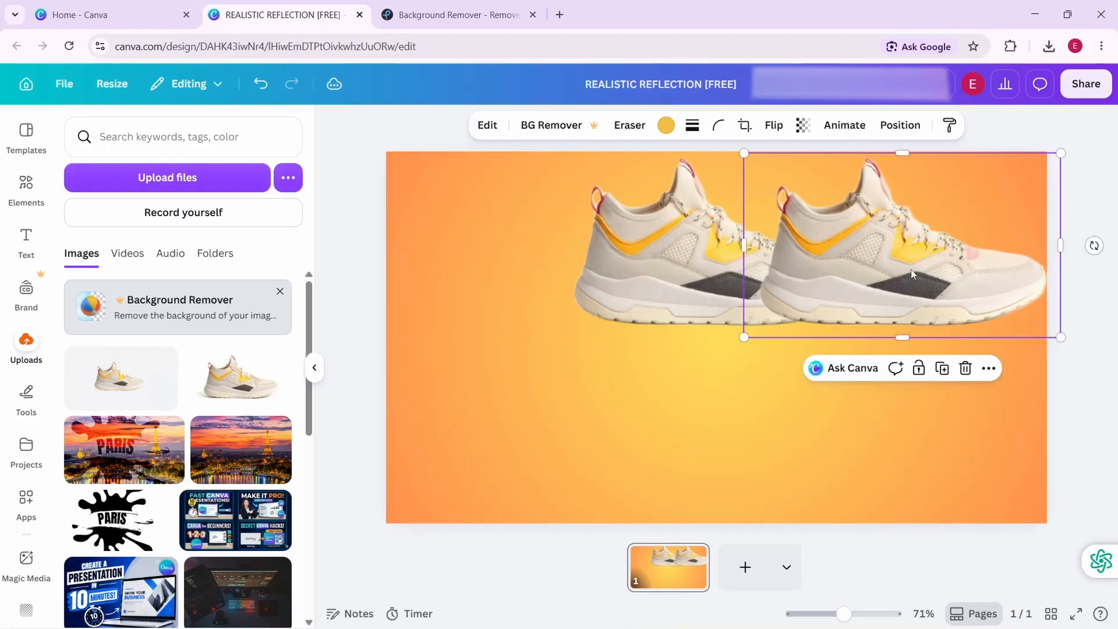
{"action": "left_click", "coordinate": [771, 126]}
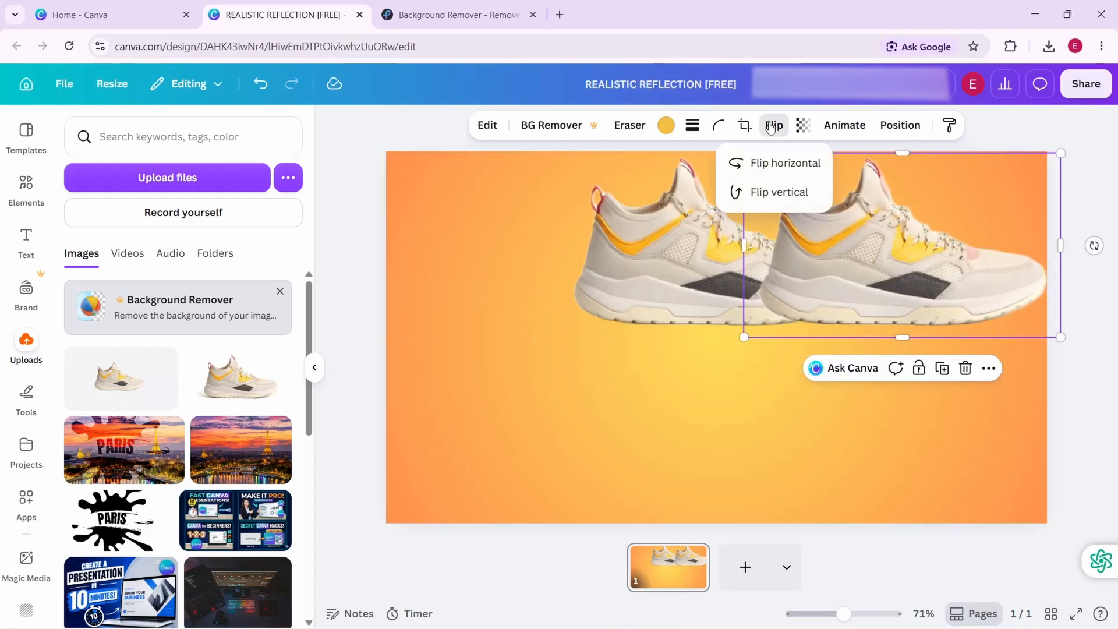
{"action": "left_click", "coordinate": [776, 197]}
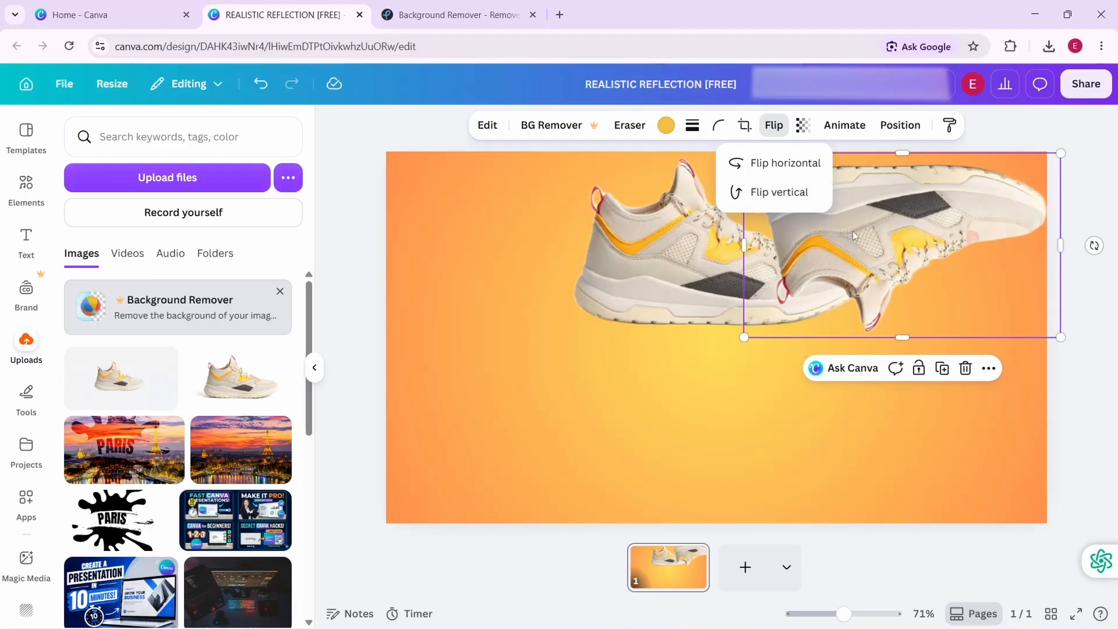
{"action": "left_click_drag", "start_coordinate": [848, 236], "coordinate": [672, 415]}
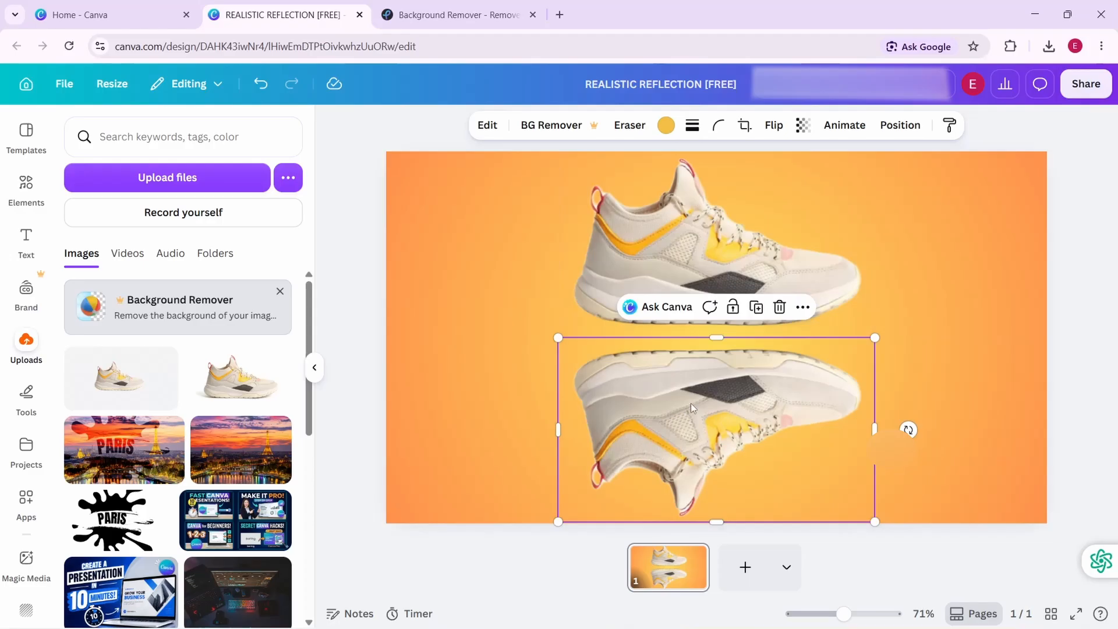
Set the flipped shoe's transparency to 18 so it looks like a faint reflection
{"action": "left_click", "coordinate": [802, 126]}
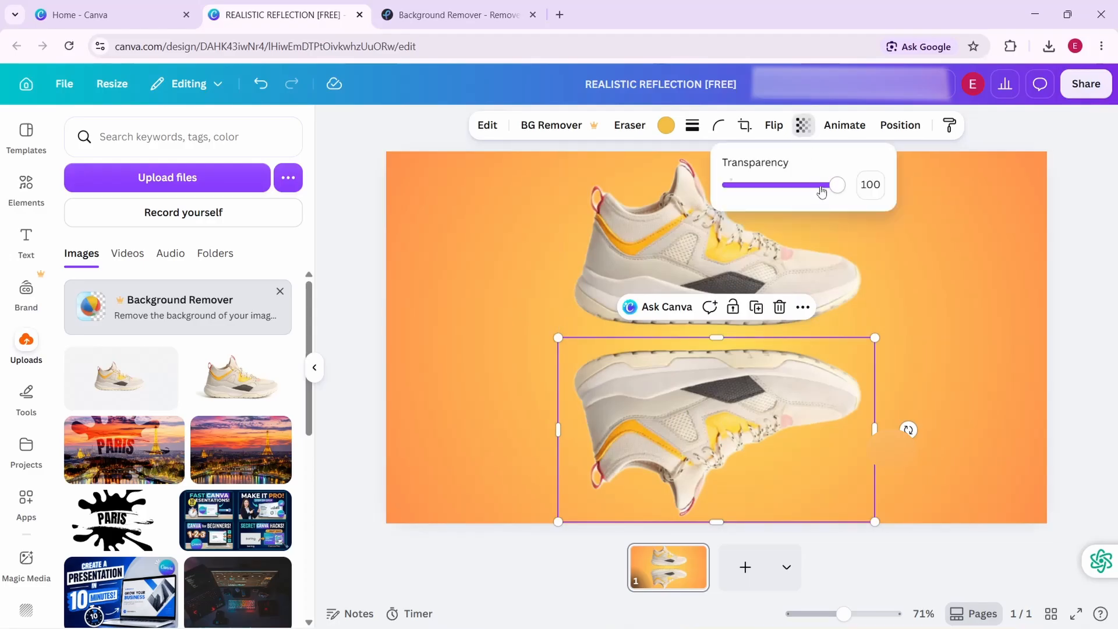
{"action": "left_click_drag", "start_coordinate": [837, 186], "coordinate": [748, 203]}
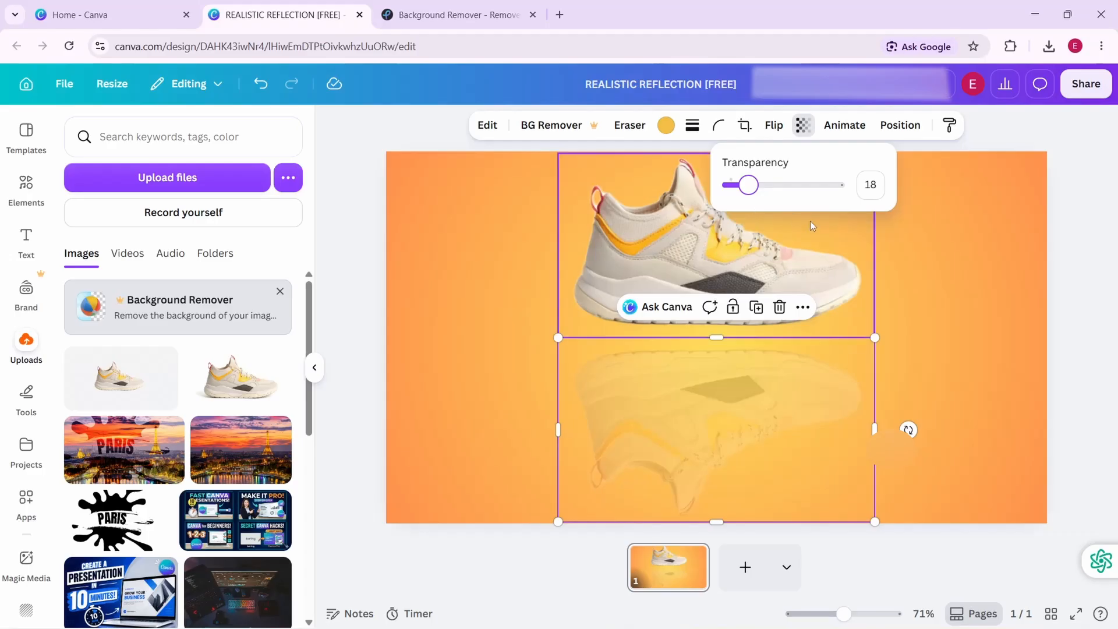
{"action": "left_click", "coordinate": [973, 233]}
{"action": "left_click", "coordinate": [972, 233]}
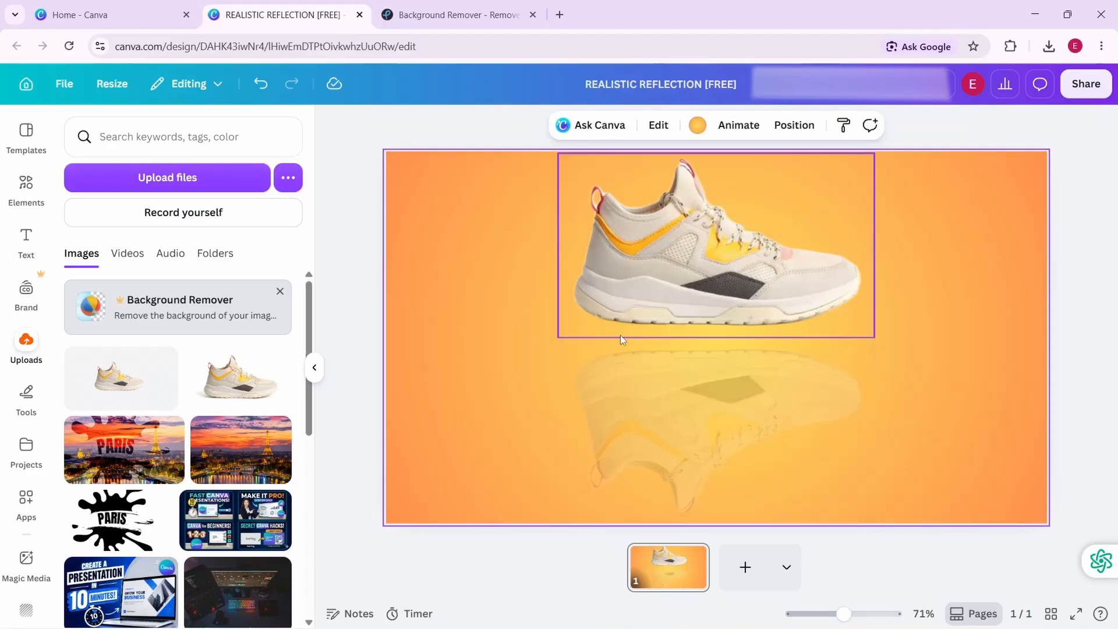
Add the recently used black fade gradient element and resize it to cover the reflected shoe
{"action": "left_click", "coordinate": [26, 182]}
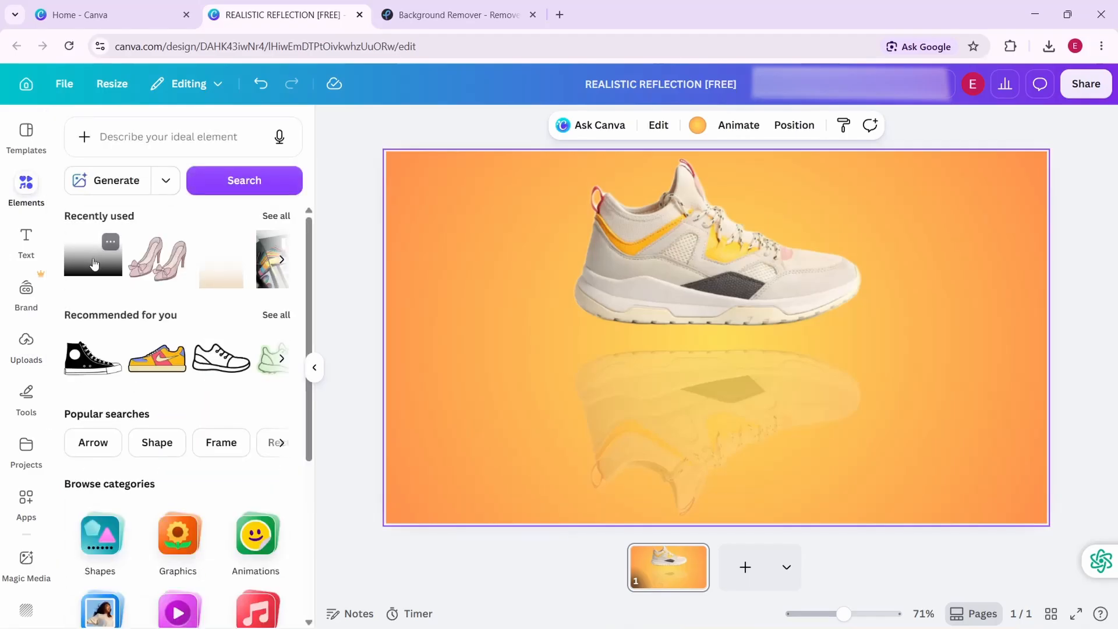
{"action": "left_click", "coordinate": [93, 263]}
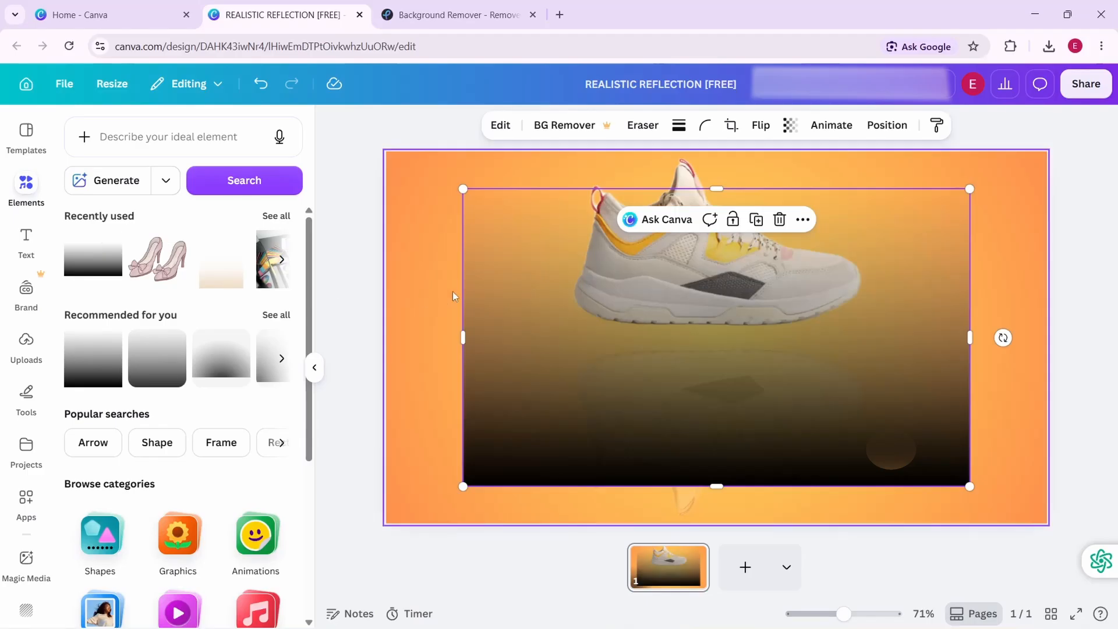
{"action": "left_click_drag", "start_coordinate": [464, 187], "coordinate": [651, 412]}
{"action": "left_click_drag", "start_coordinate": [778, 404], "coordinate": [659, 419]}
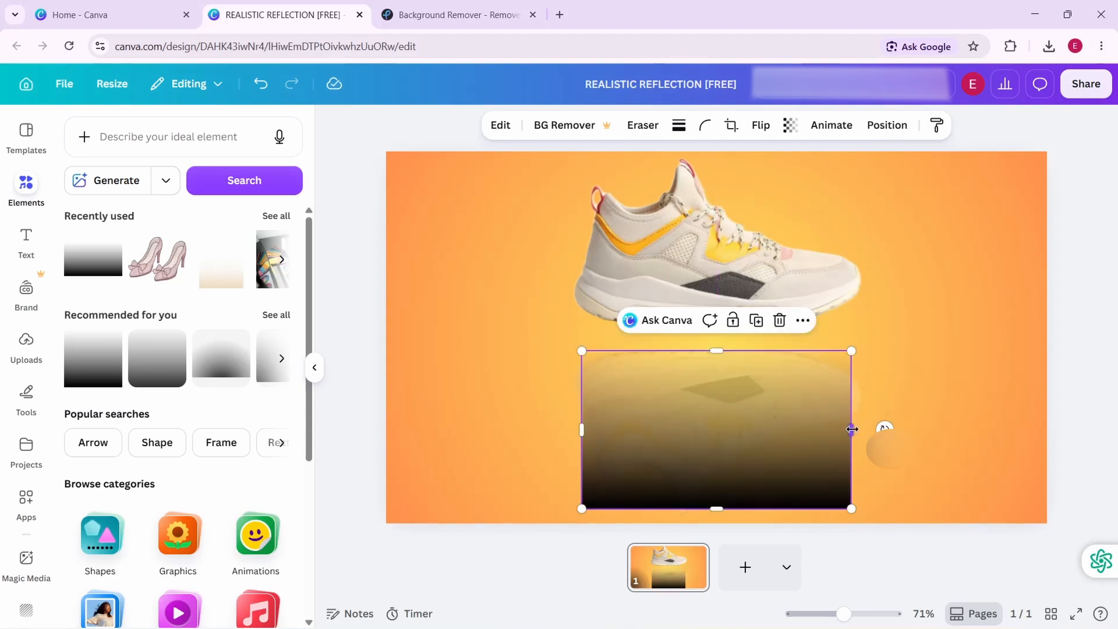
{"action": "left_click_drag", "start_coordinate": [851, 428], "coordinate": [866, 429]}
{"action": "left_click_drag", "start_coordinate": [582, 429], "coordinate": [572, 430]}
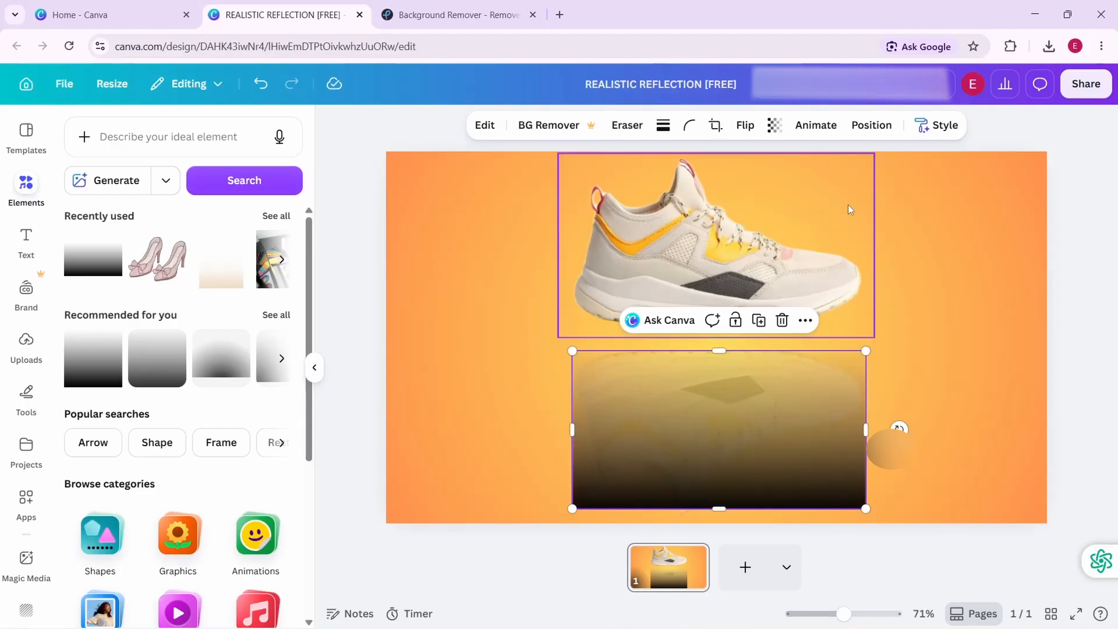
Set the black gradient overlay's transparency to 2 and deselect it
{"action": "left_click", "coordinate": [773, 125]}
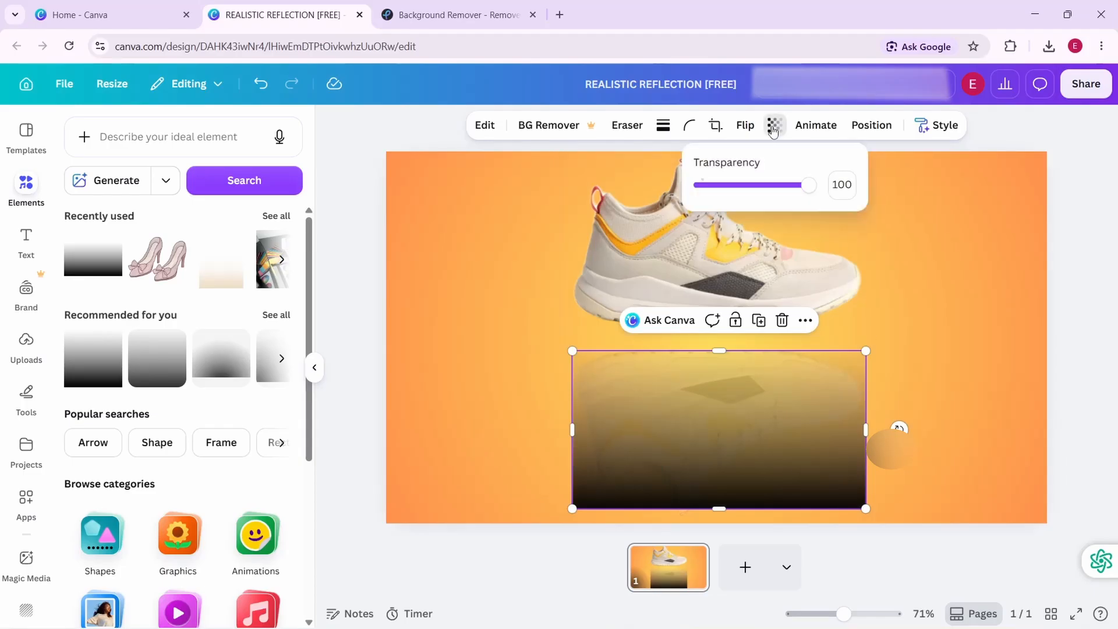
{"action": "left_click_drag", "start_coordinate": [813, 185], "coordinate": [701, 192]}
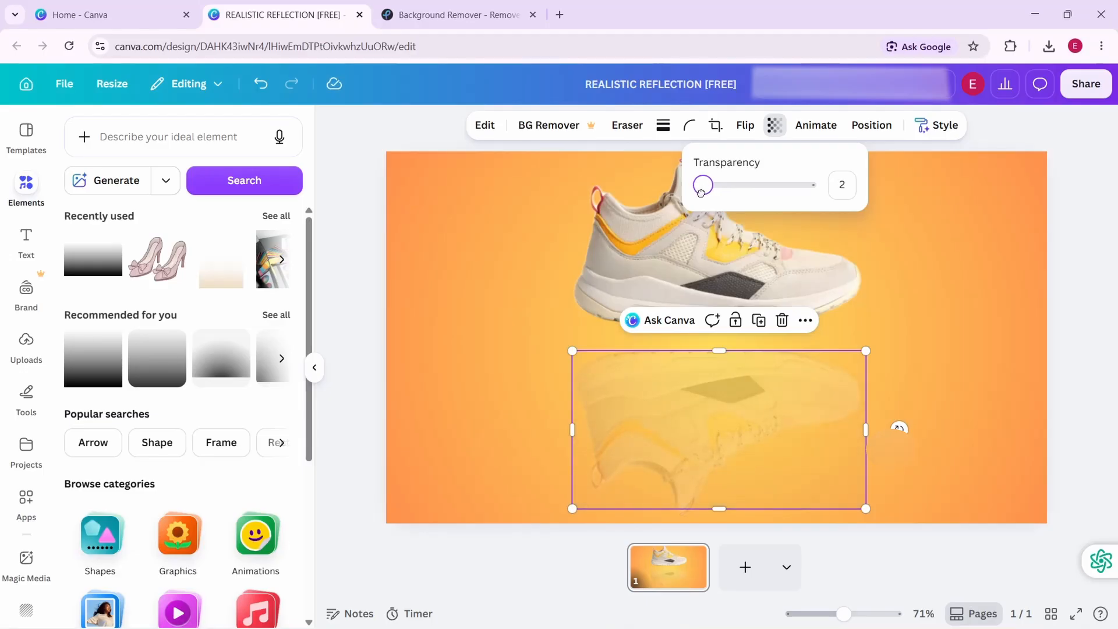
{"action": "left_click_drag", "start_coordinate": [702, 192], "coordinate": [701, 192]}
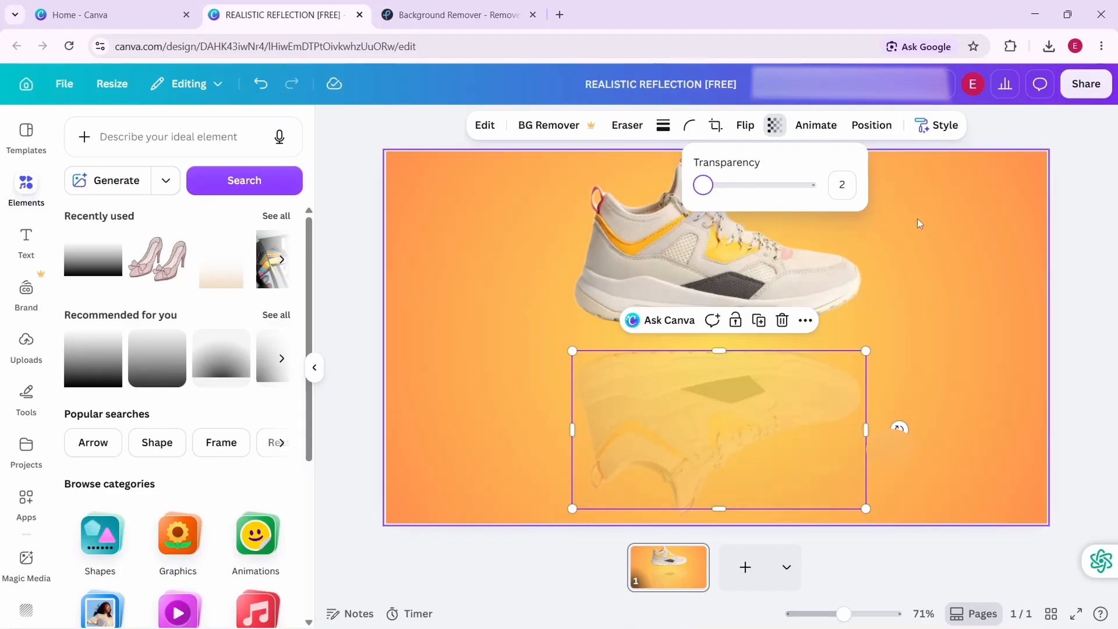
{"action": "left_click", "coordinate": [1002, 221]}
{"action": "left_click", "coordinate": [994, 223]}
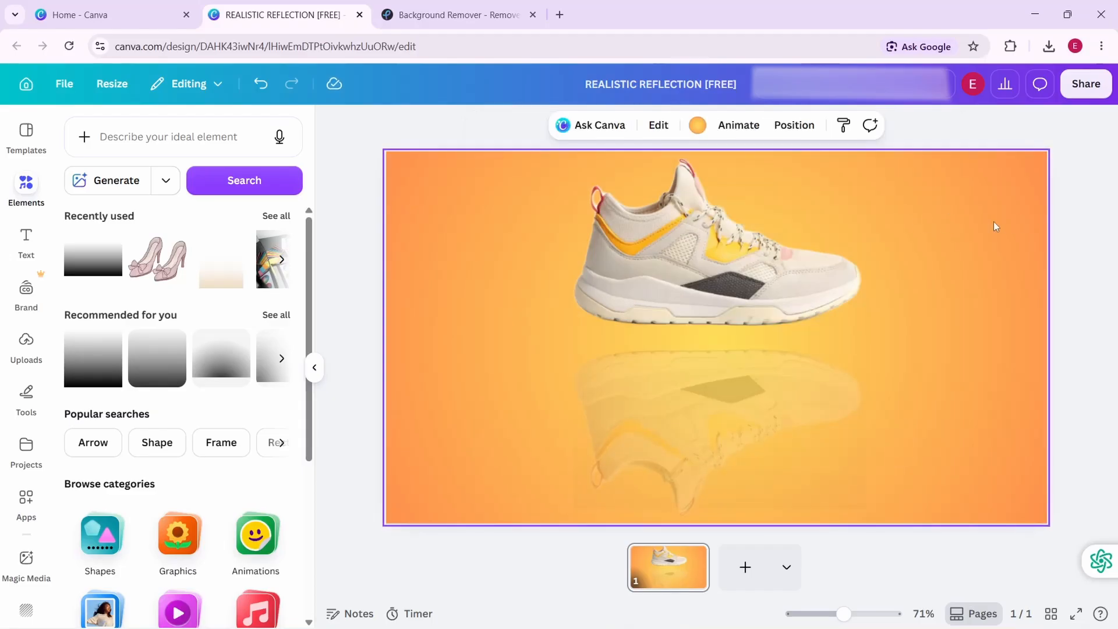